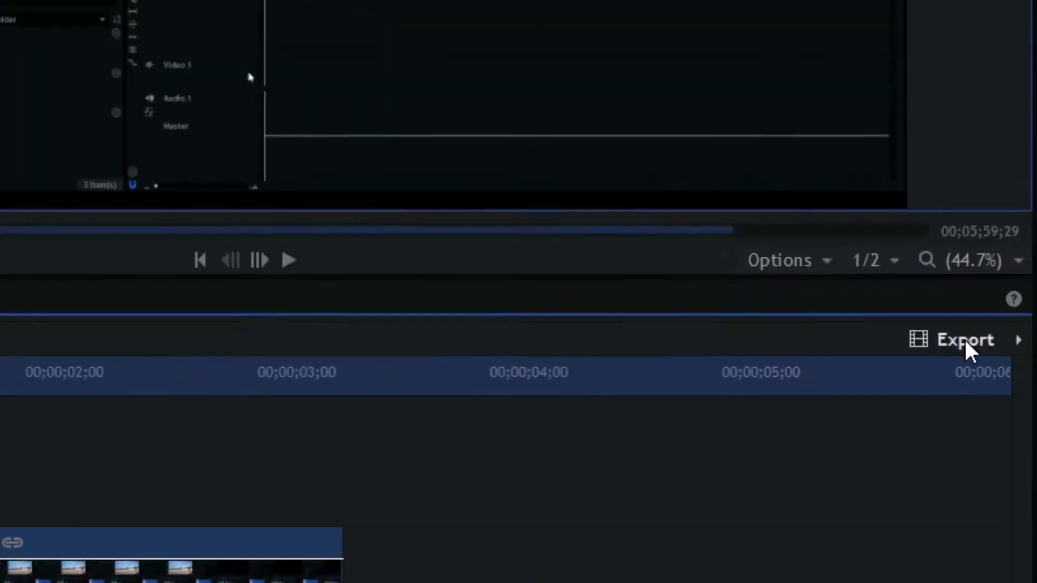
Step: Zoom the timeline out to its full length and drag the work area end back to about 1:57
click(1007, 353)
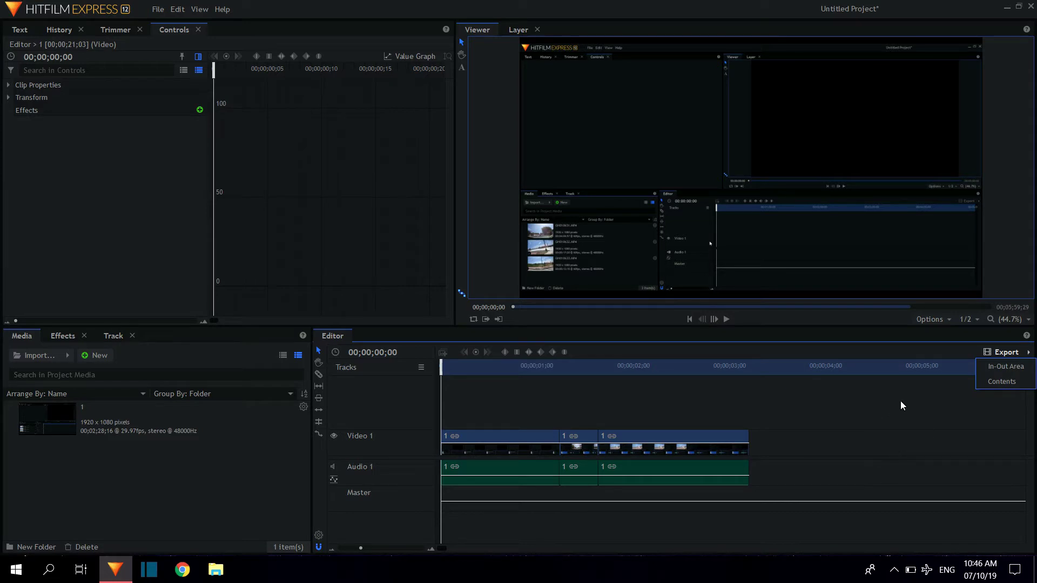
click(867, 403)
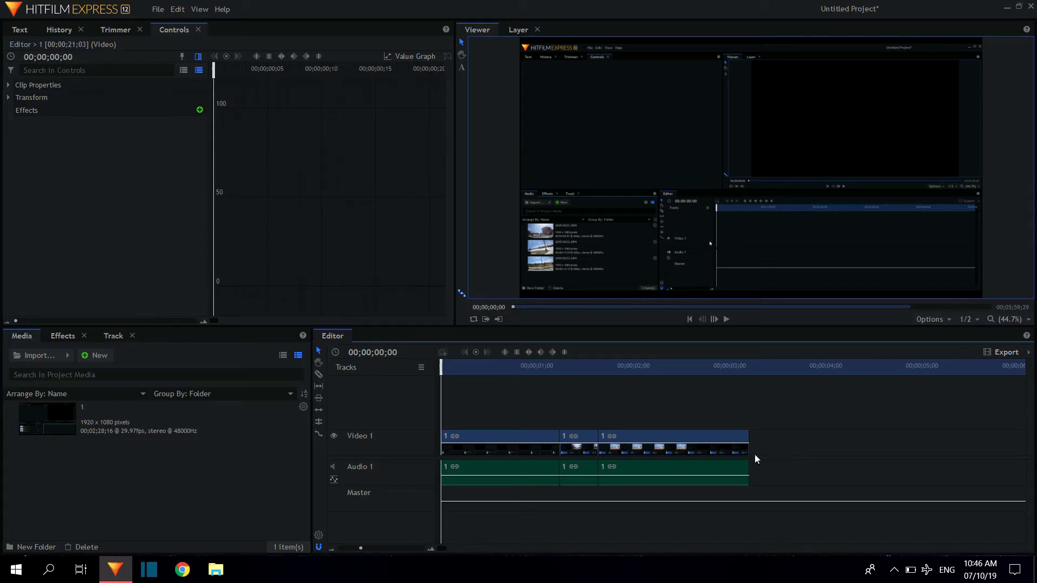
ctrl+scroll(755, 455, down, 3)
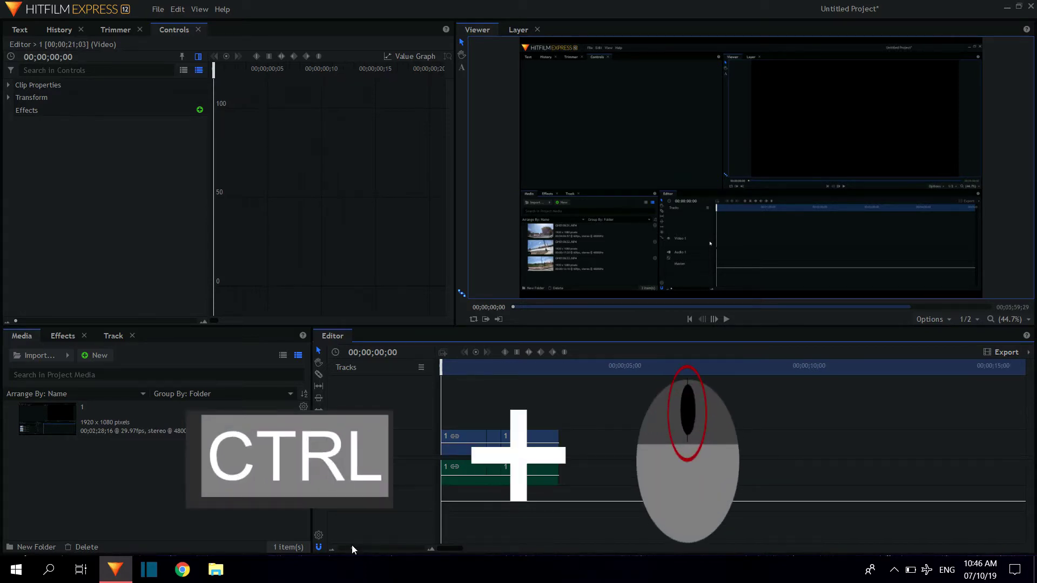
scroll(351, 549, down, 1)
scroll(350, 549, down, 1)
scroll(347, 548, down, 1)
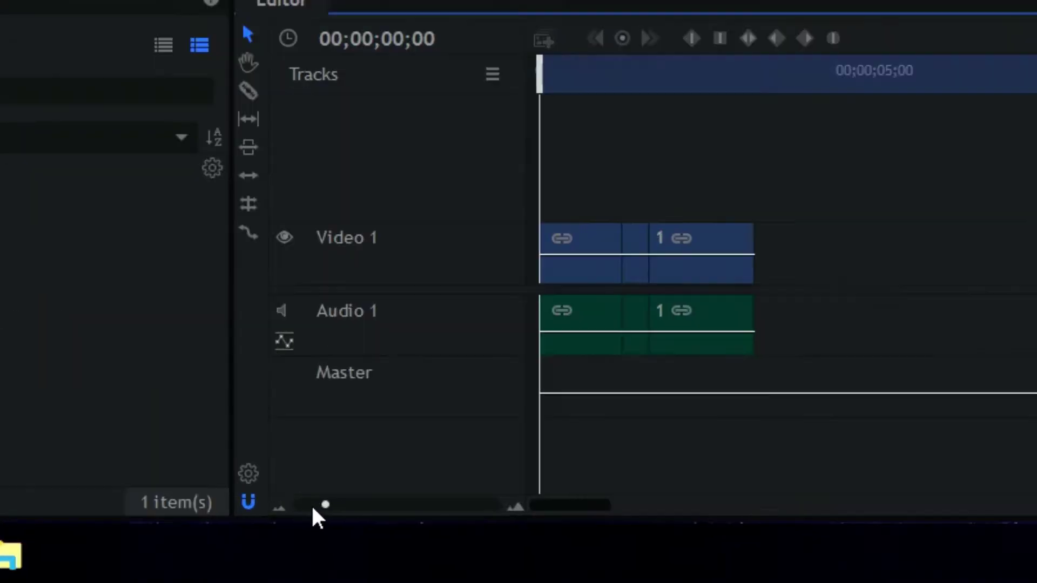
drag(313, 511, 297, 509)
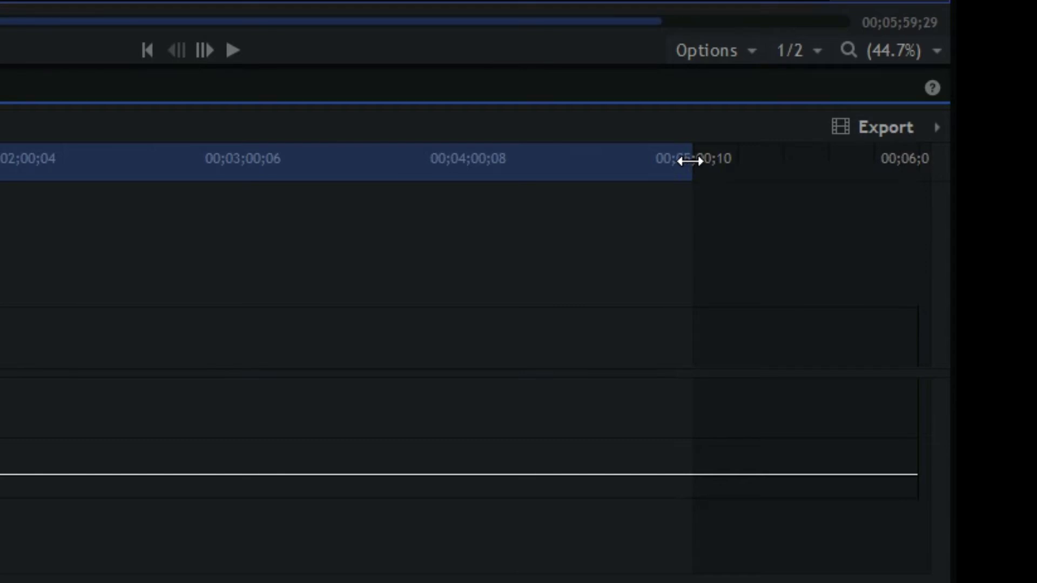
drag(693, 159, 284, 185)
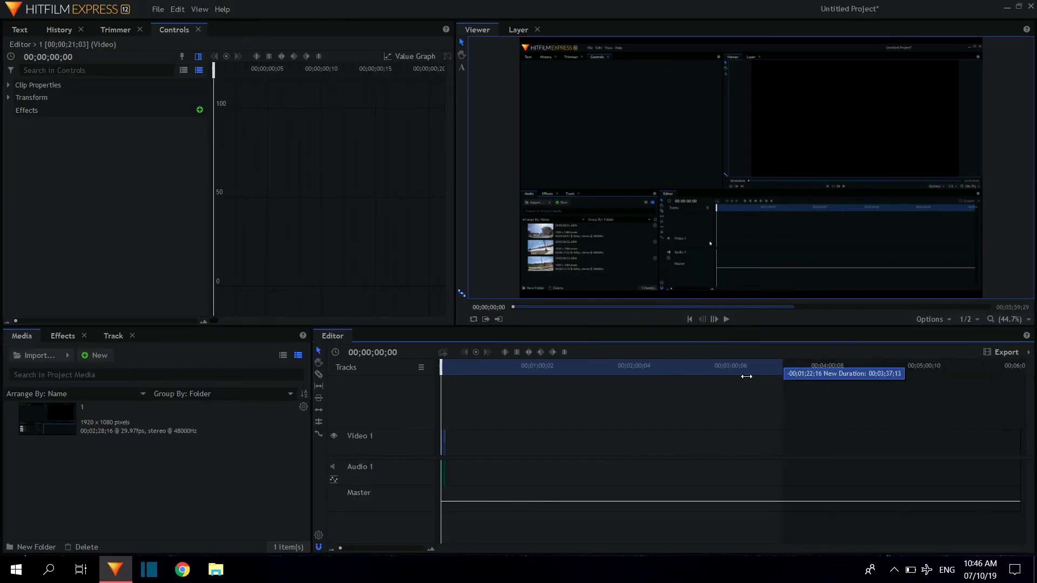
Step: Trim the work area end to the clips' end, keeping the in point at the timeline start
drag(747, 376, 570, 378)
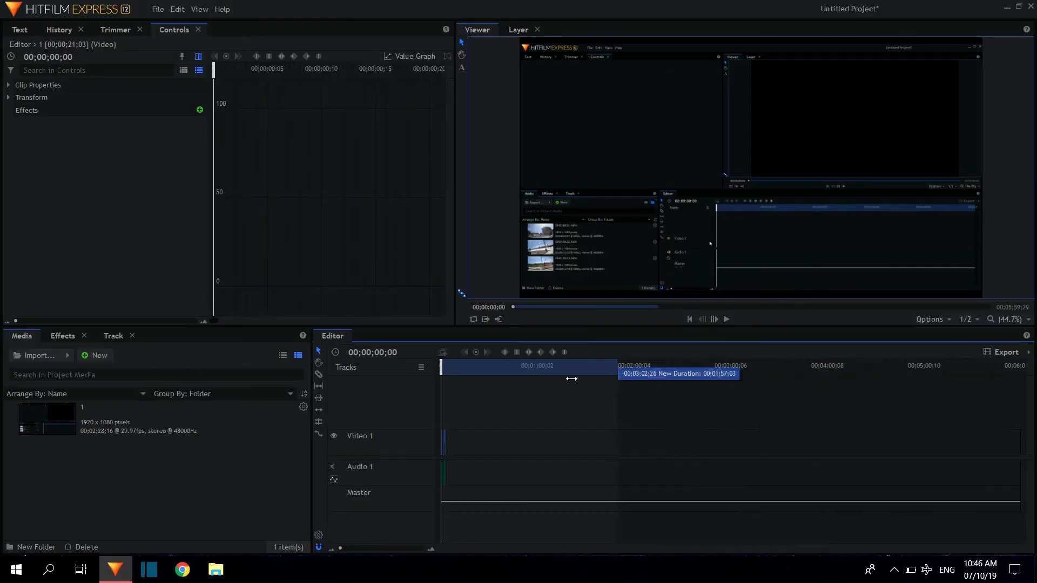
drag(640, 367, 641, 367)
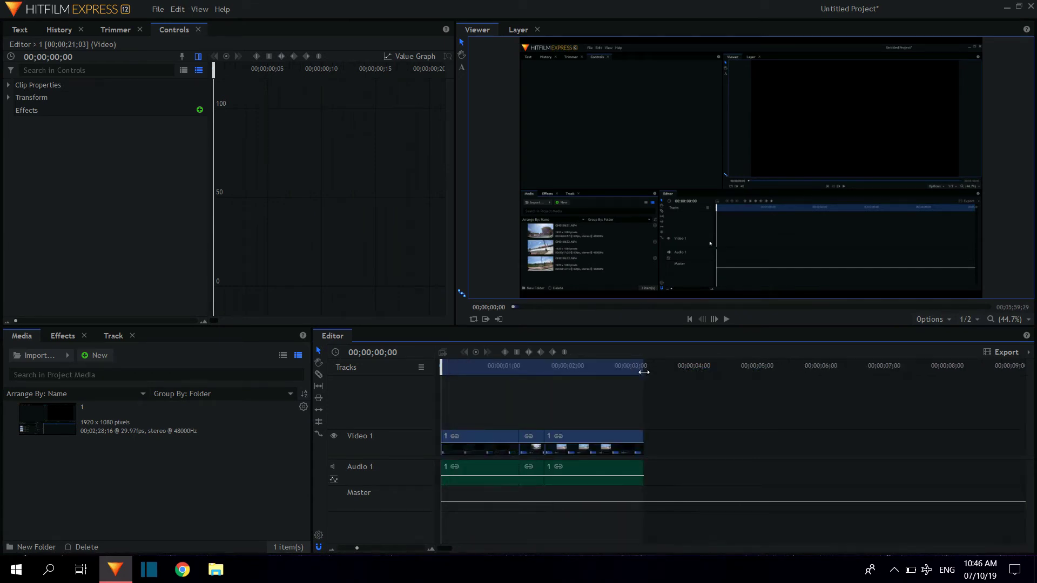
key(space)
drag(441, 367, 487, 367)
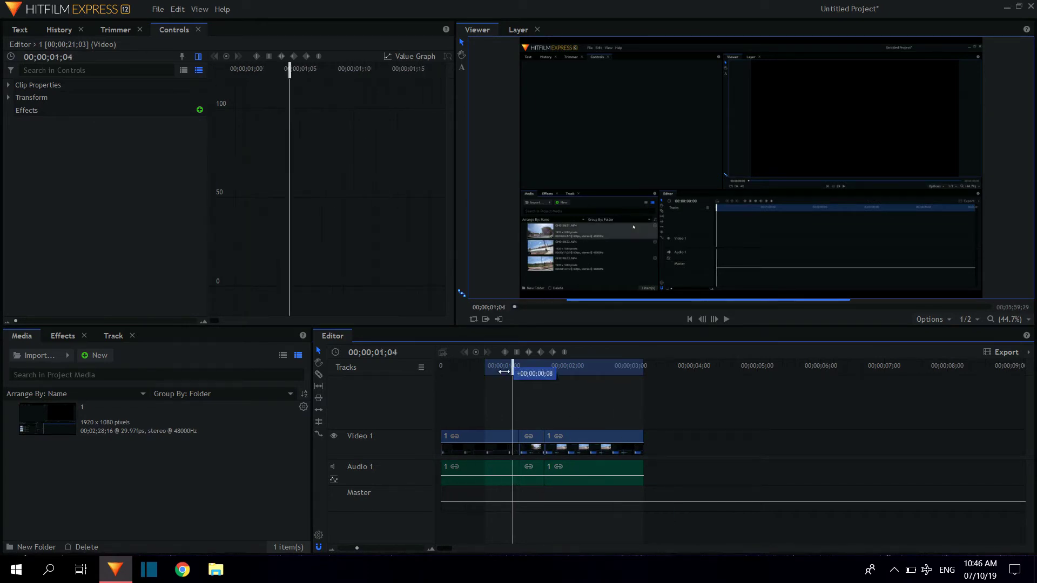
drag(491, 370, 441, 366)
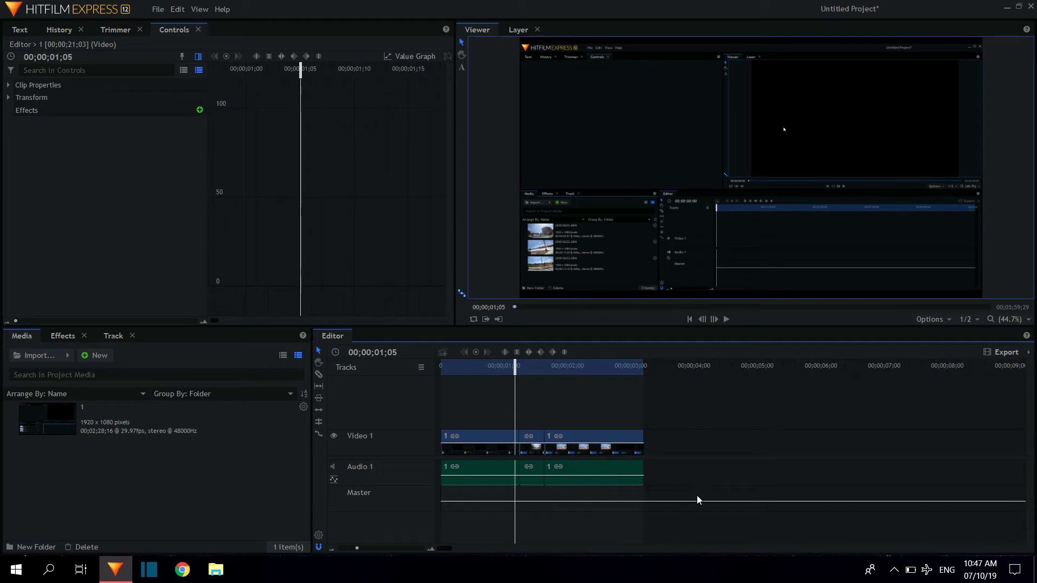
Step: Queue the timeline contents as a YouTube 1080p MP4 export and pick its save location
click(1002, 350)
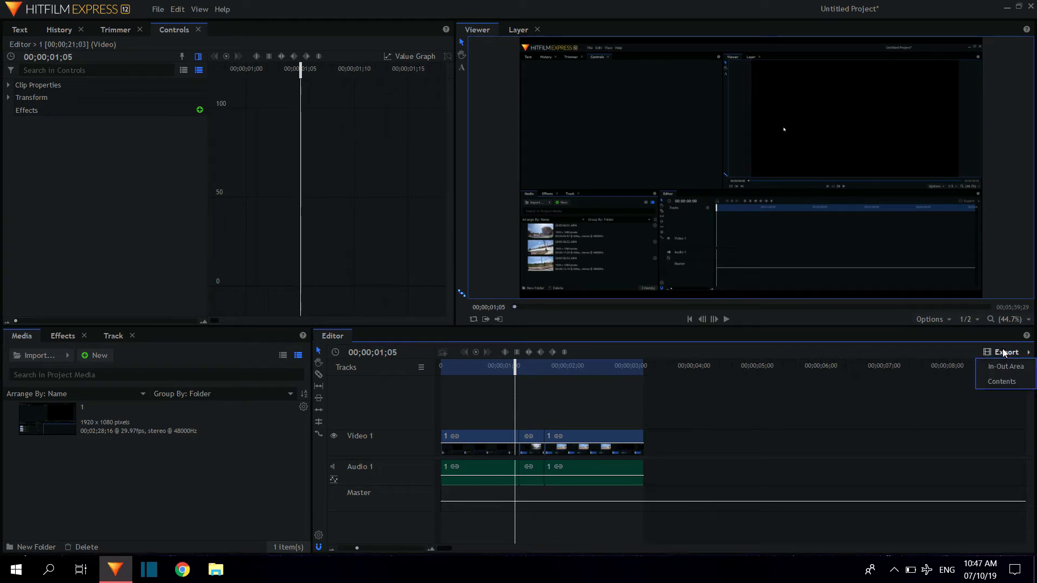
click(1000, 378)
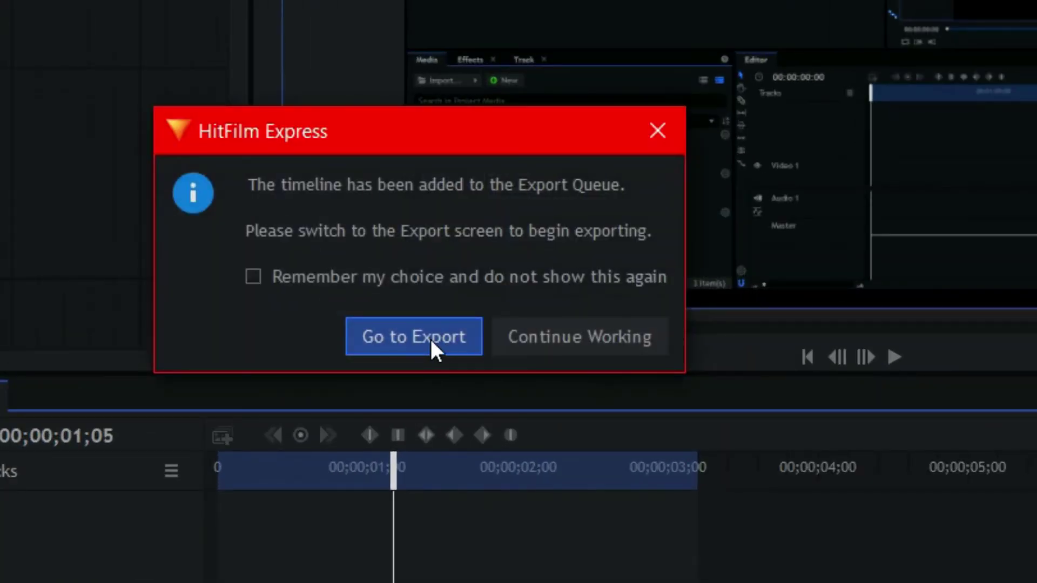
click(431, 340)
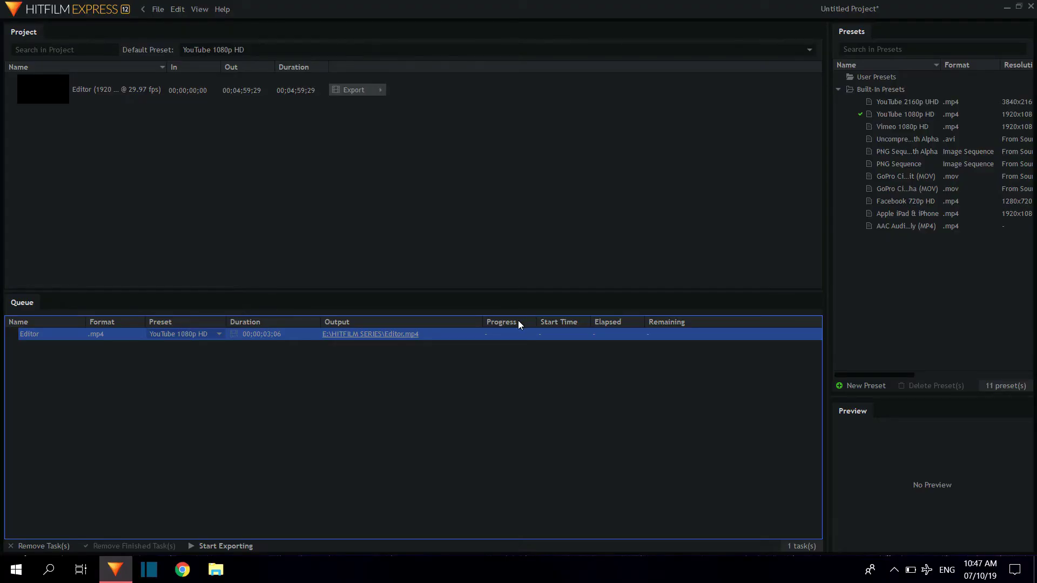
click(372, 335)
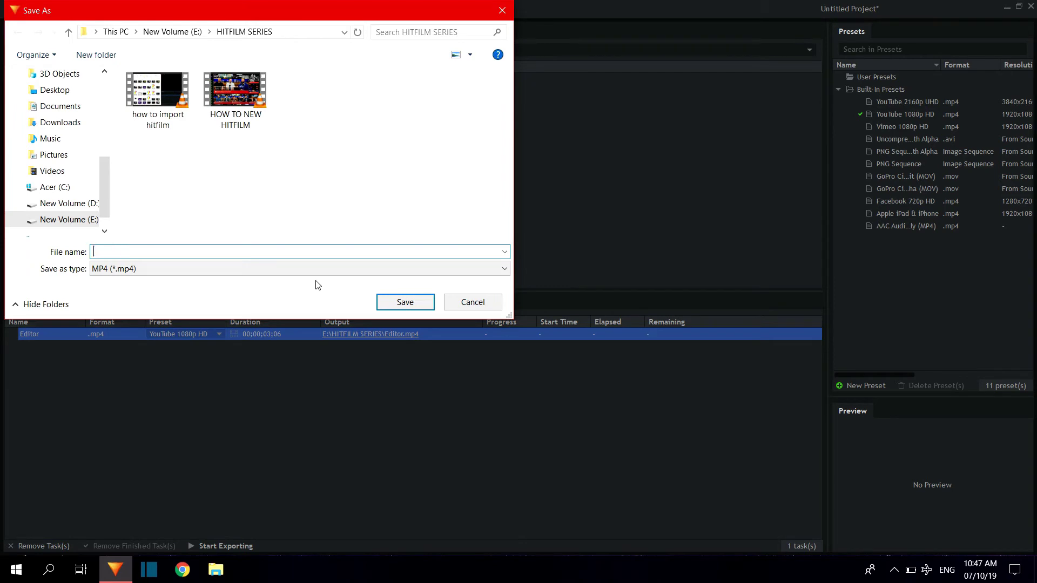
text(exo)
Step: Name the output file 'export' in the HITFILM SERIES folder and save
key(BackSpace)
text(port)
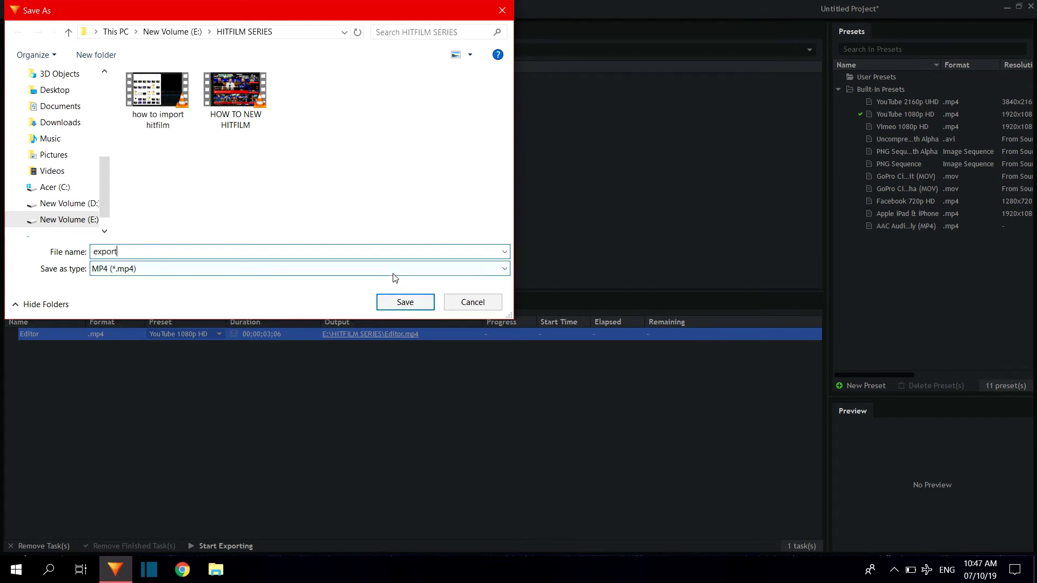
click(407, 304)
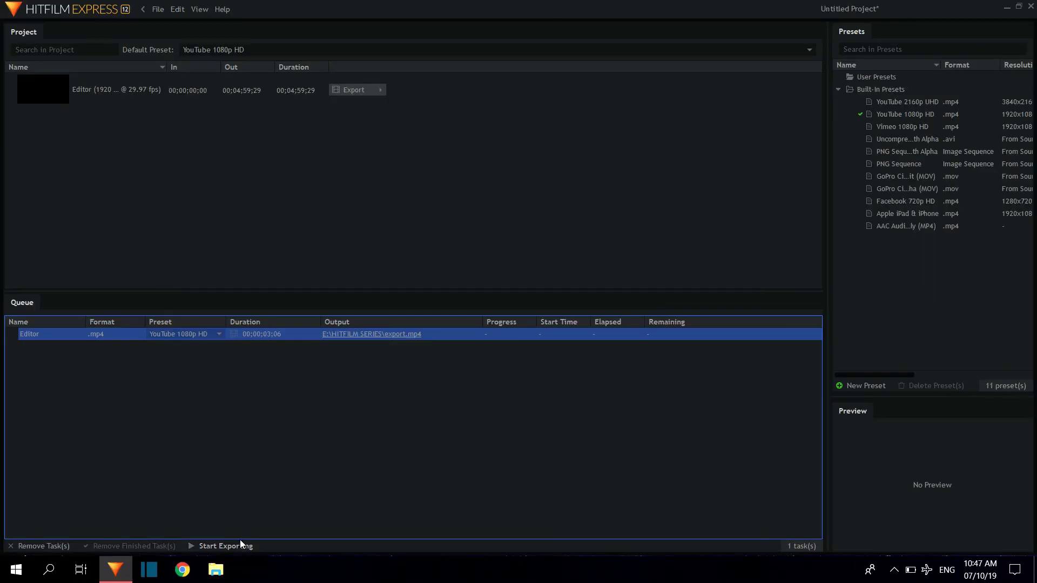
Step: Start rendering the queued export.mp4 task
click(239, 548)
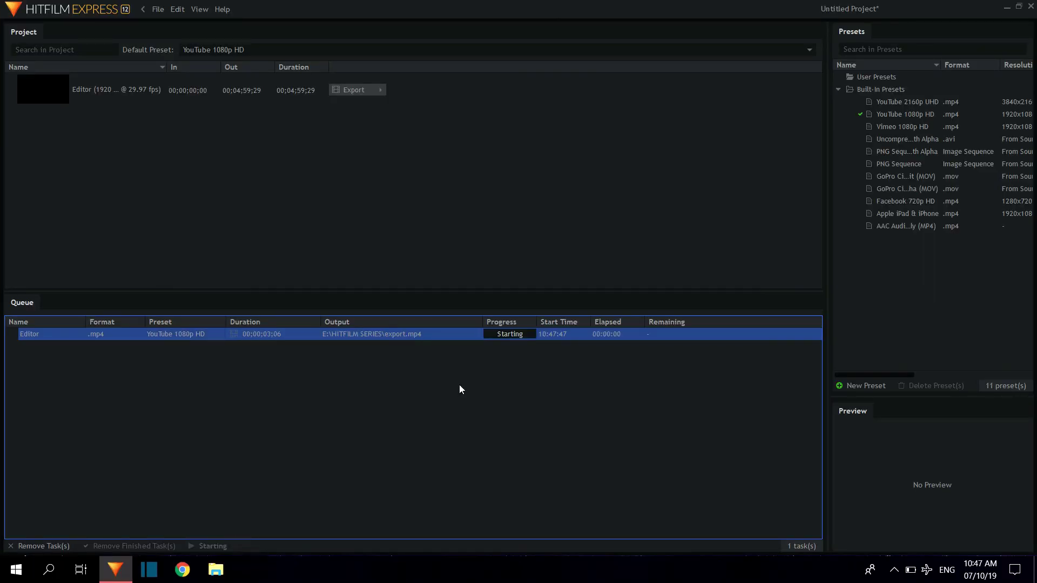